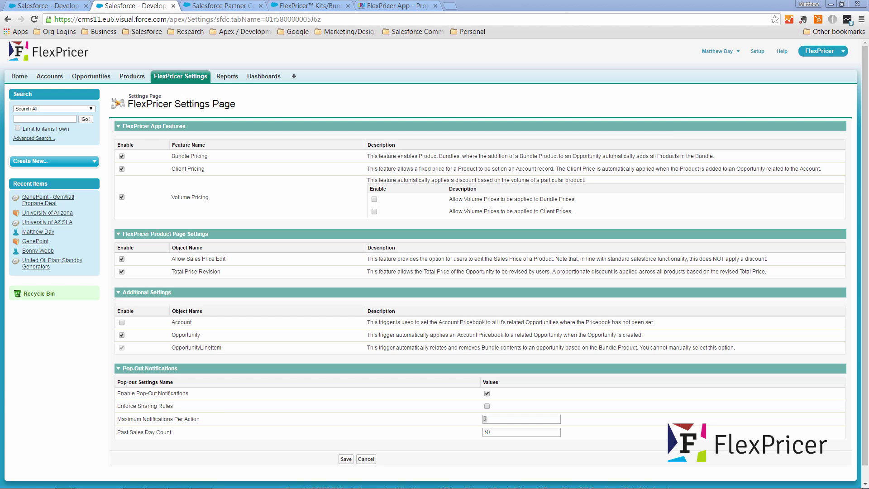
Step: Find the Account Layout via a Setup search for 'accounts', drag Price Book into Account Information, and save
click(757, 52)
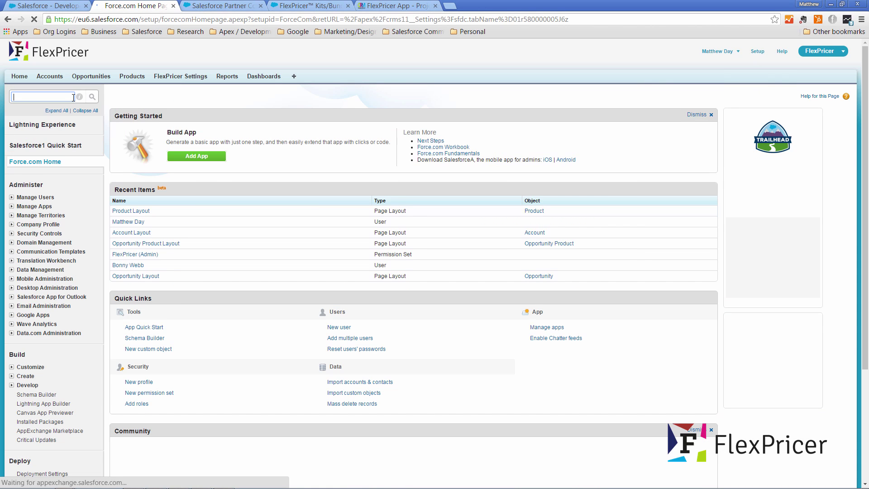
click(74, 97)
text(accounts)
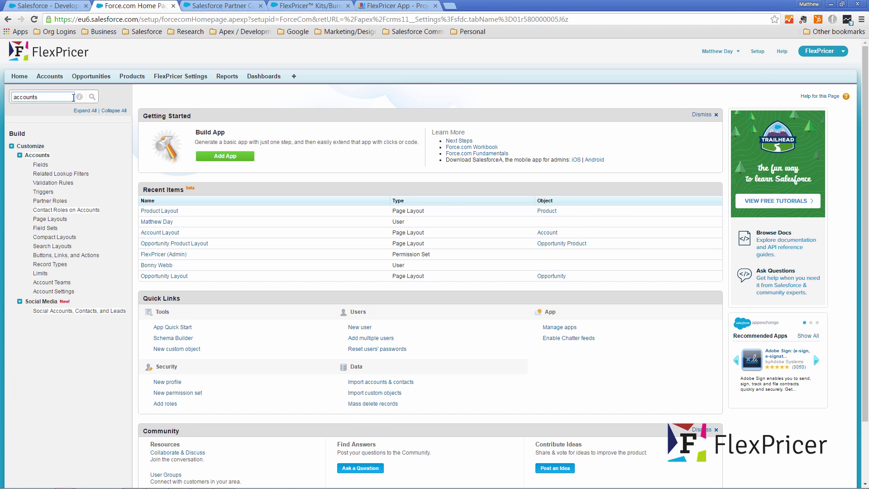
click(50, 219)
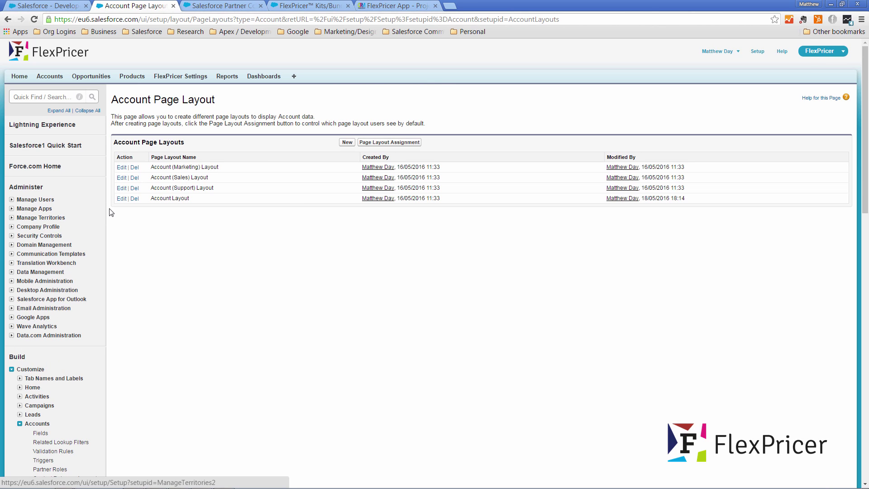
click(120, 200)
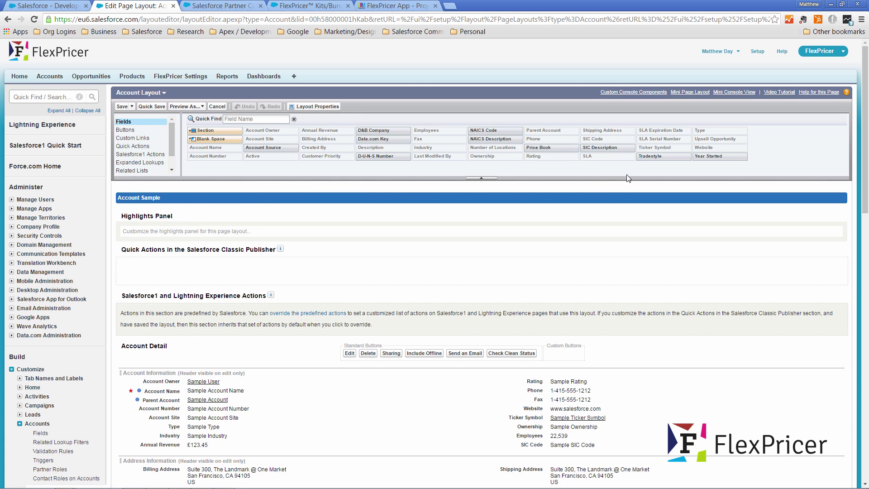
drag(544, 147, 295, 449)
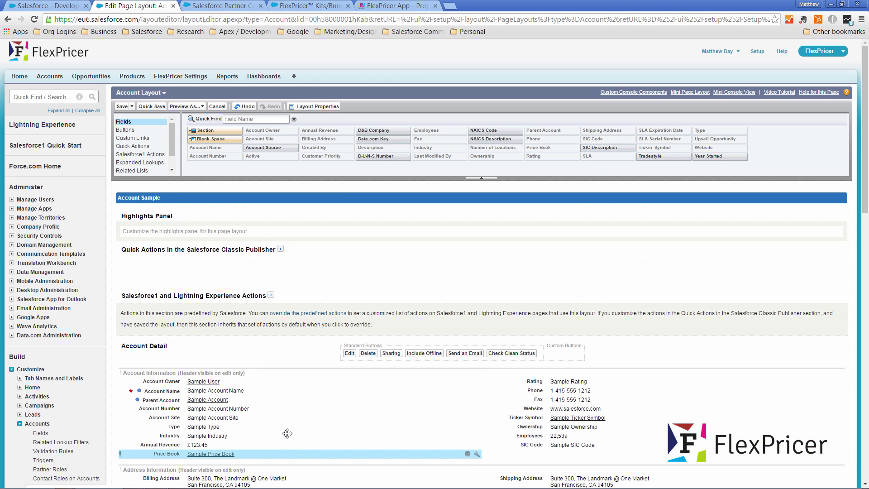
click(123, 106)
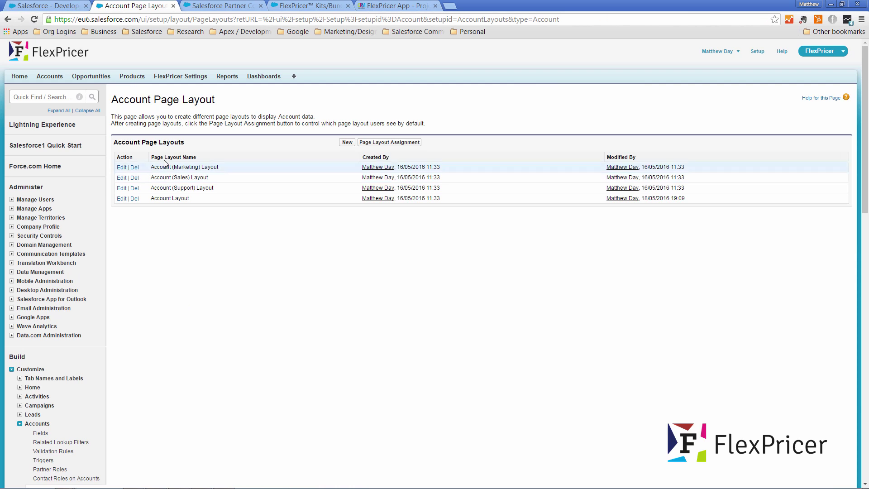
Step: From Manage Price Books, create 'Gold Pricebook', marked Active, with no clone source
click(136, 76)
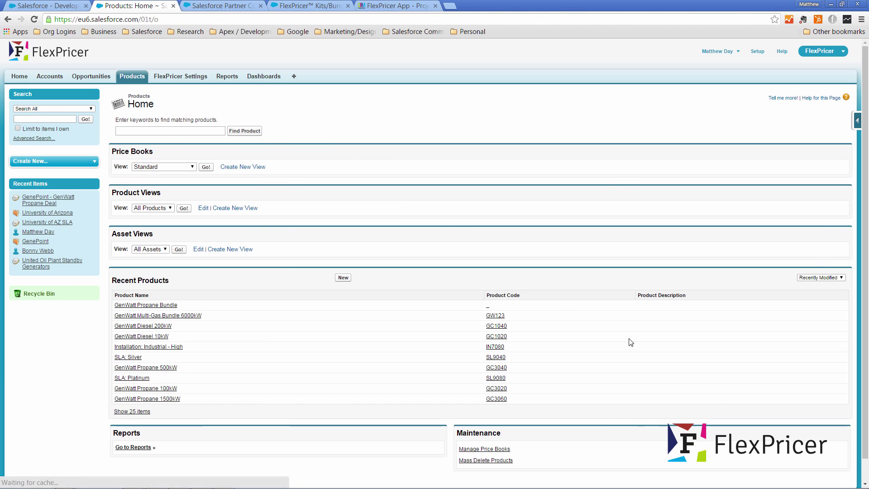
click(504, 449)
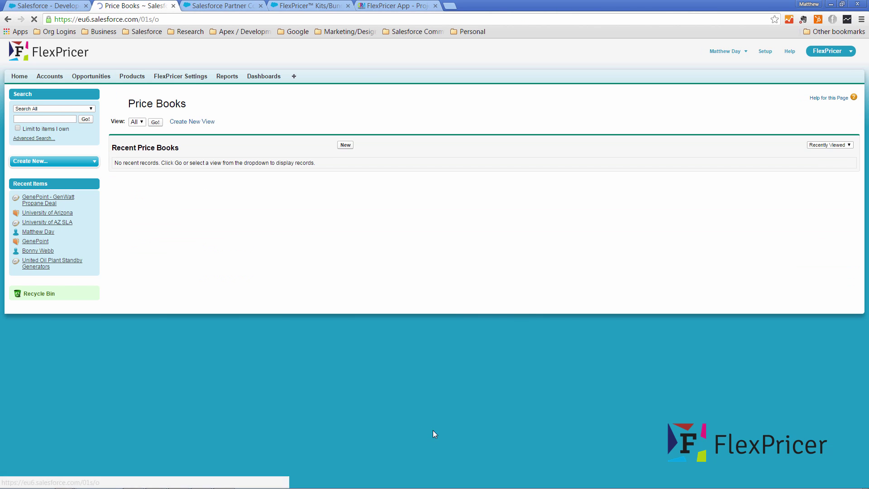
click(345, 145)
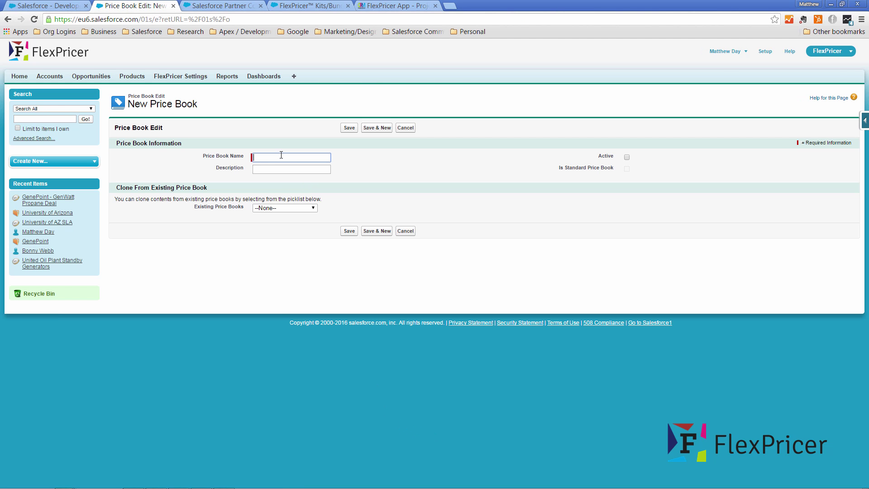
text(Gold Pricebook)
click(627, 157)
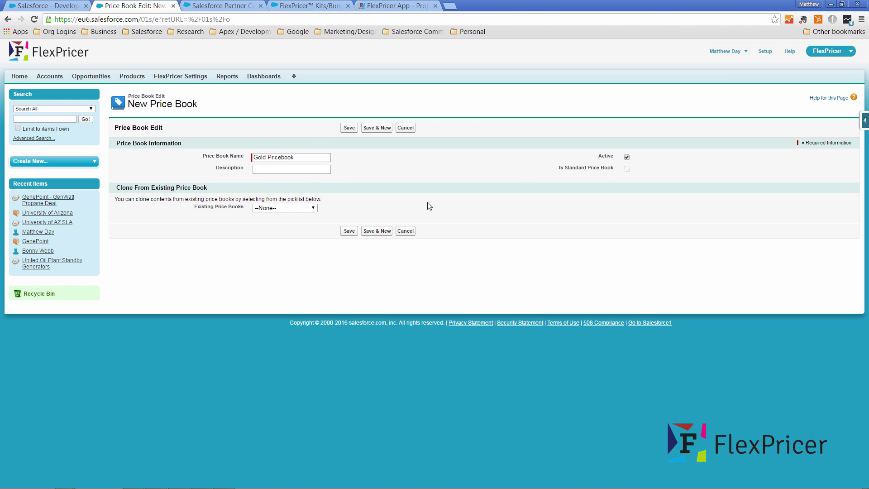
click(301, 208)
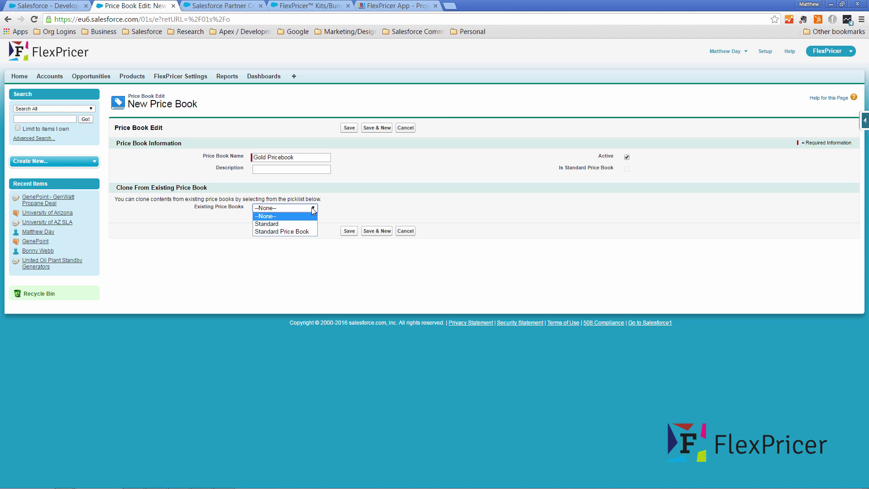
click(332, 206)
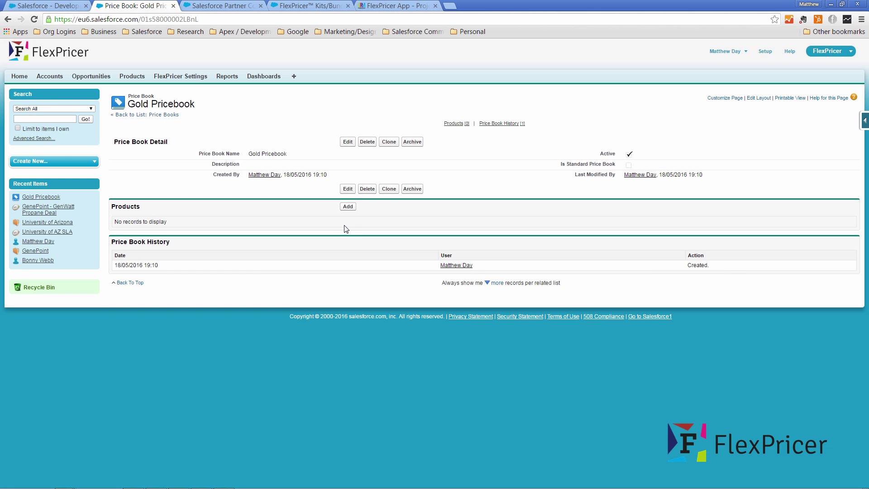
Step: Select GenWatt Propane 500kW, 1500kW and 100kW to add to Gold Pricebook
click(348, 207)
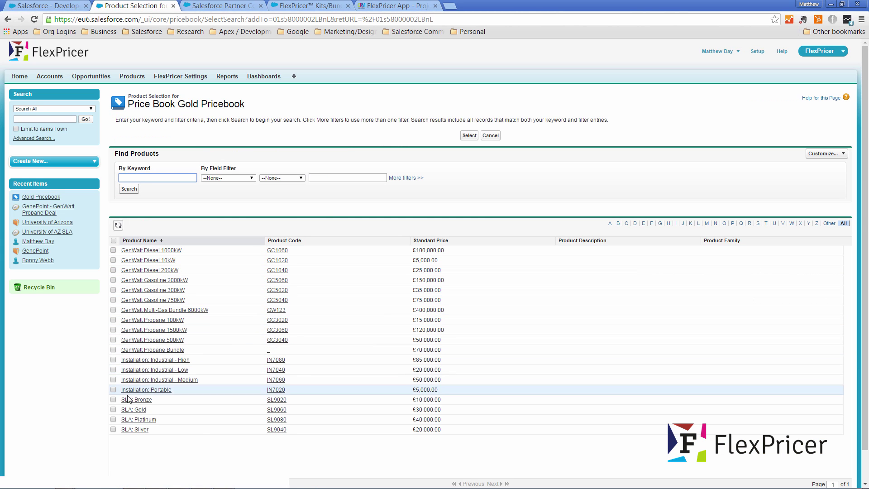
click(114, 340)
click(114, 330)
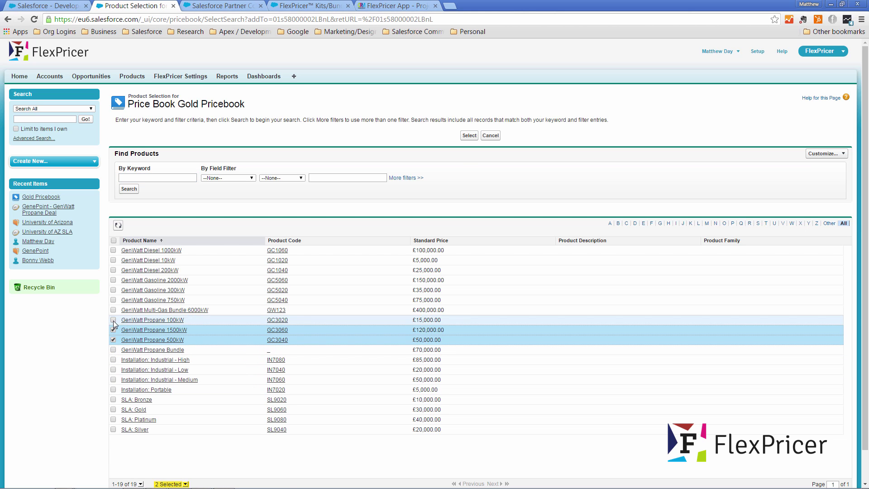
click(113, 320)
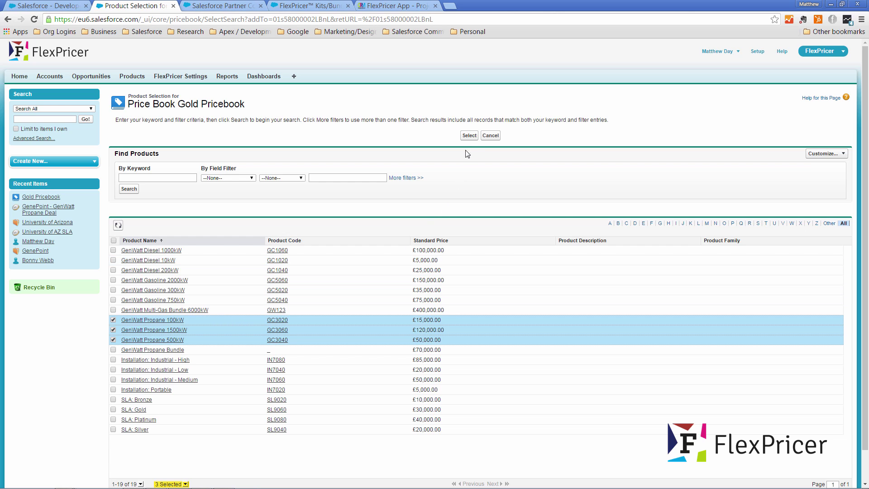
click(469, 137)
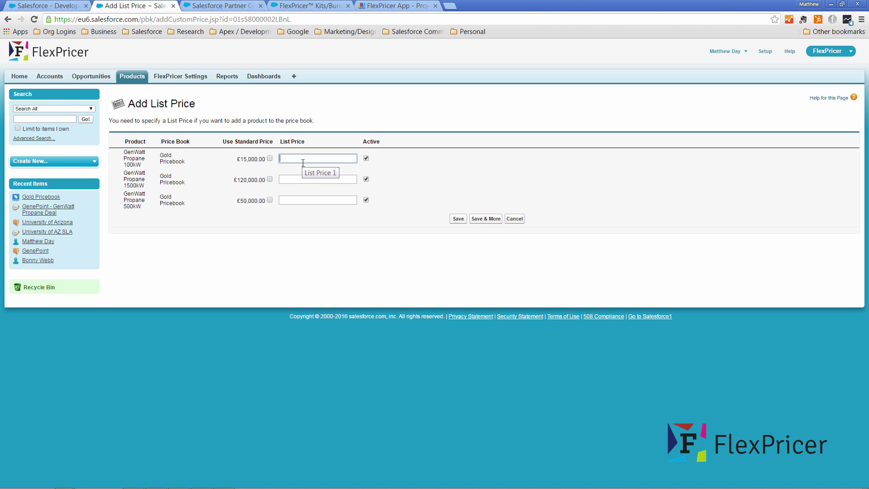
Step: Set list prices £10,000 (100kW), £100,000 (1500kW), £40,000 (500kW) and save
text(10000)
click(304, 179)
text(100000)
click(319, 200)
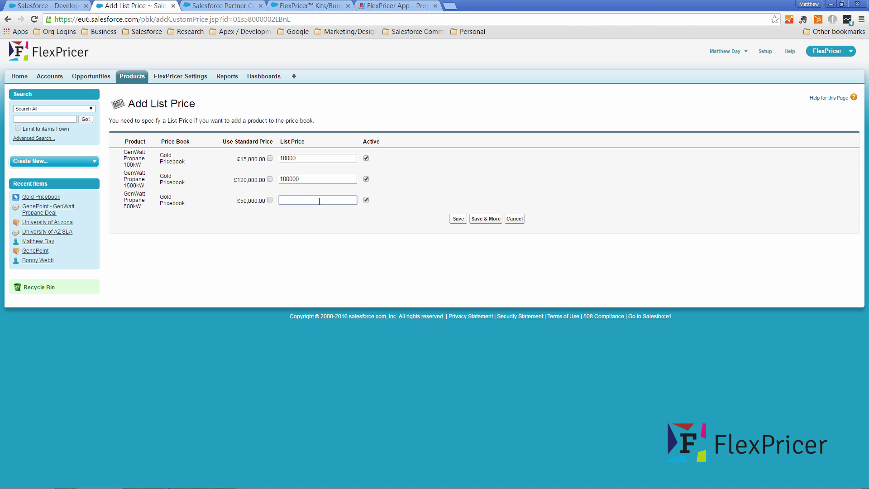
text(40000)
click(462, 221)
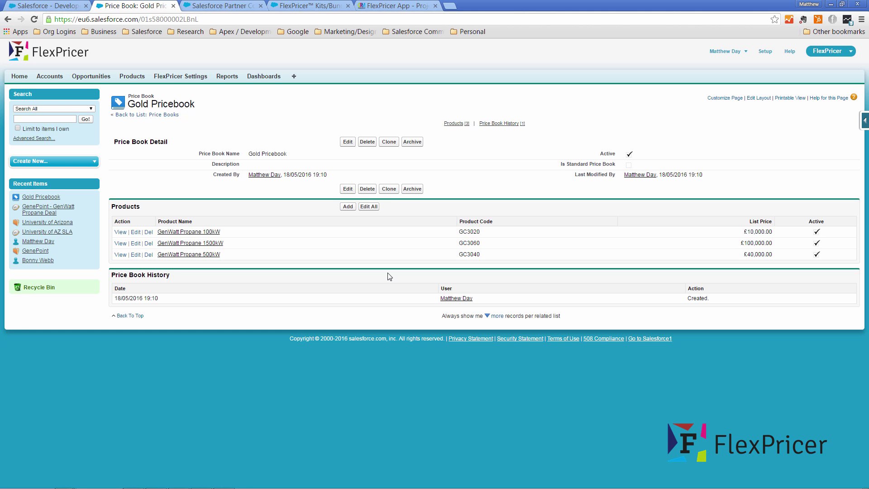
Step: Set the GenePoint account's Price Book to Gold Pricebook via the lookup and save
click(50, 76)
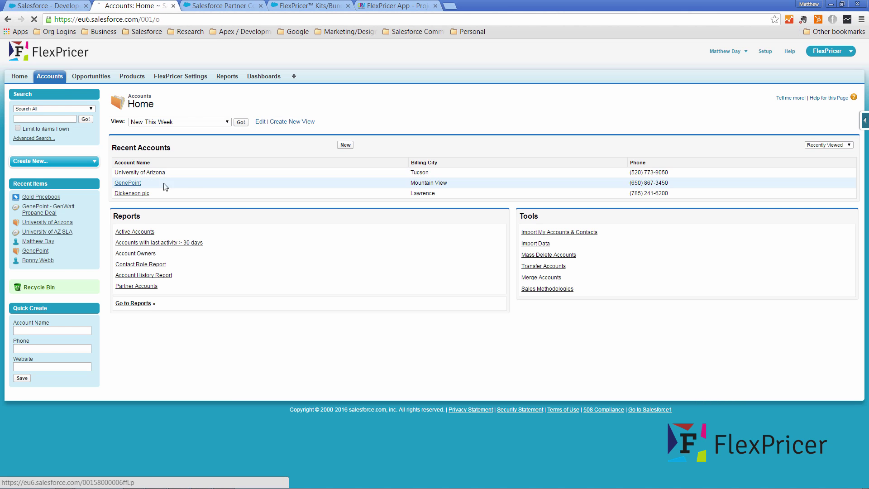
click(128, 183)
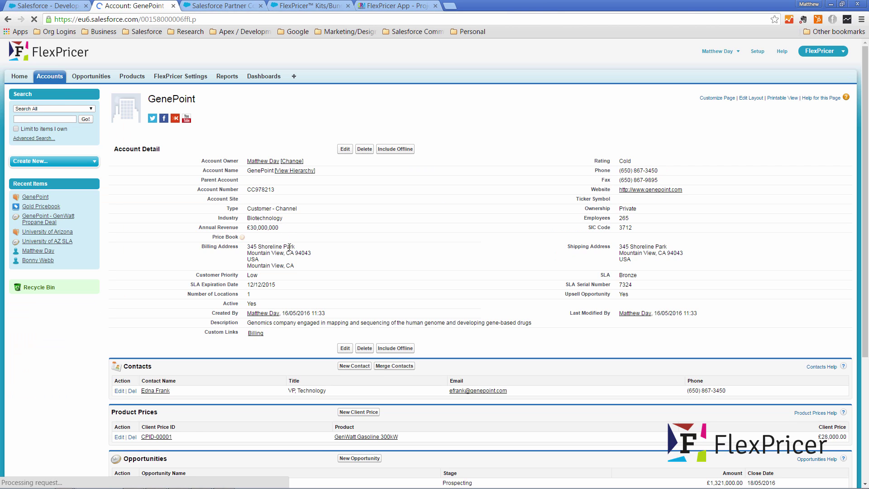
double_click(277, 240)
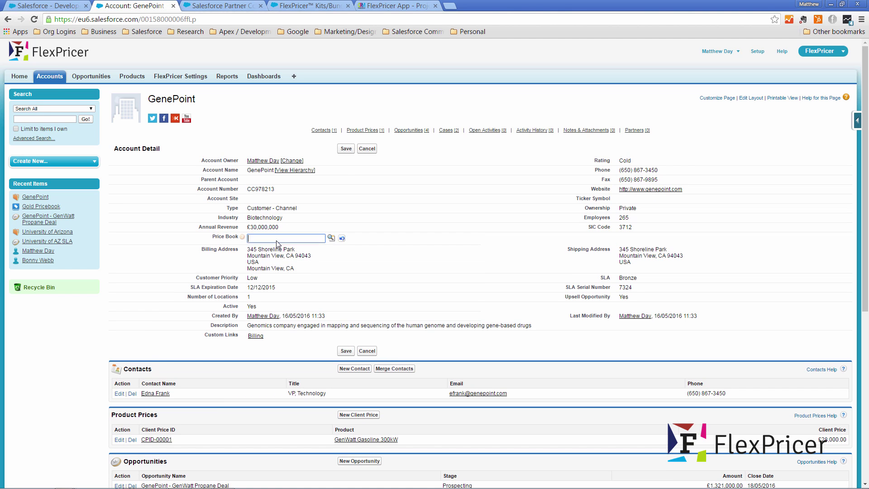
click(331, 238)
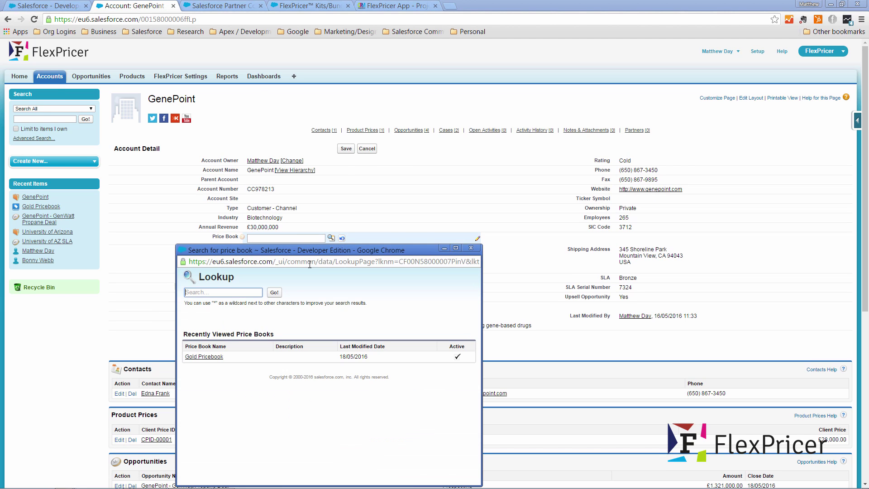
click(215, 358)
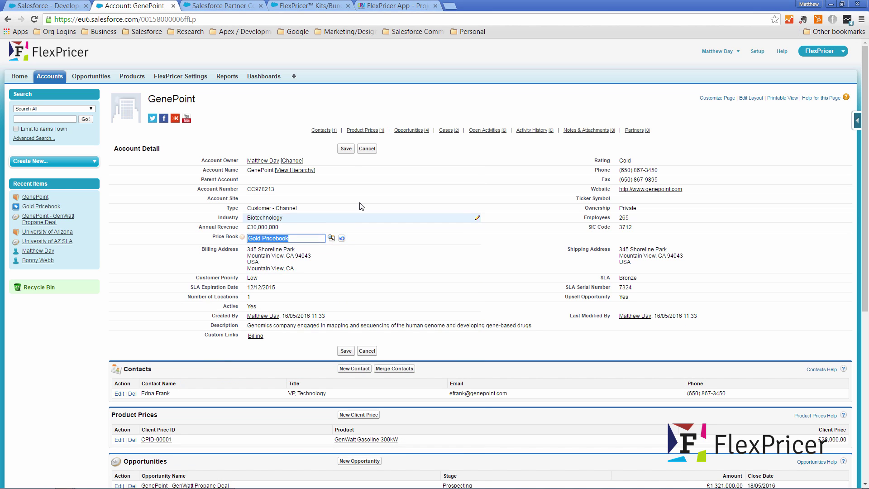
click(347, 148)
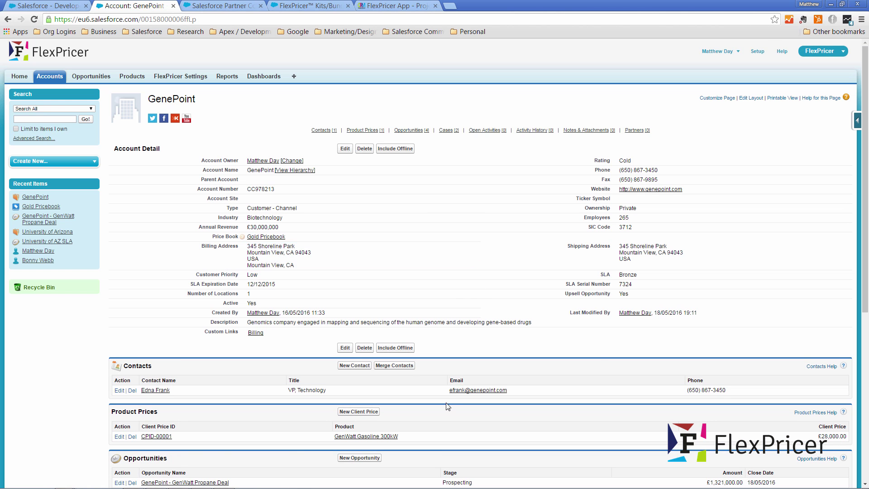
Step: Start a new opportunity from the GenePoint account's Opportunities list
scroll(854, 278, down, 2)
scroll(854, 278, down, 1)
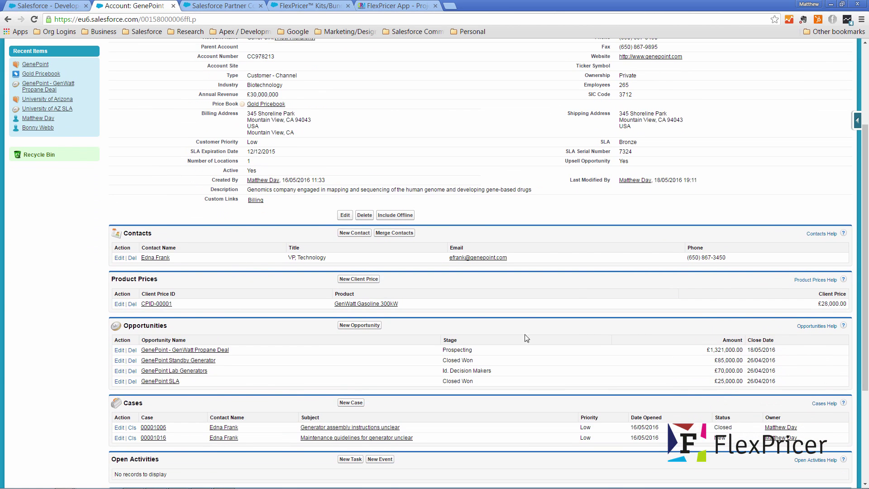
click(370, 326)
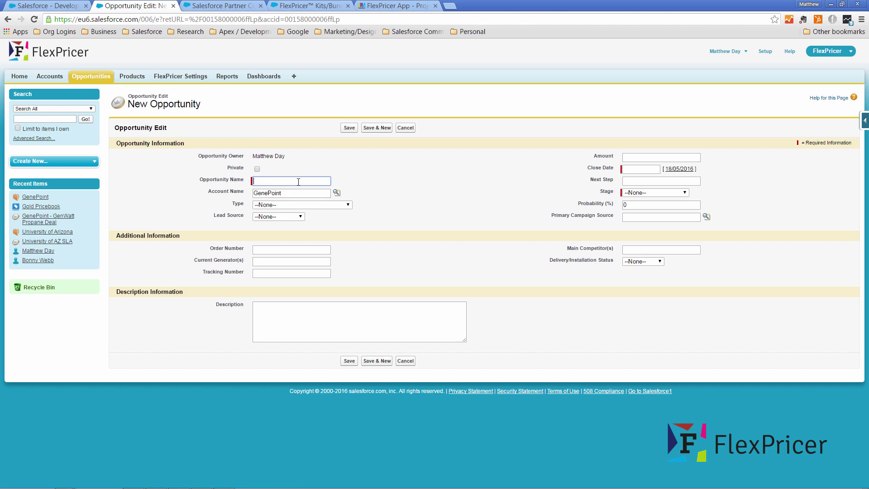
Step: Save opportunity 'GenePoint - Gold Pricebook' with close date today (18/05/2016) and stage Prospecting
text(GenePoint)
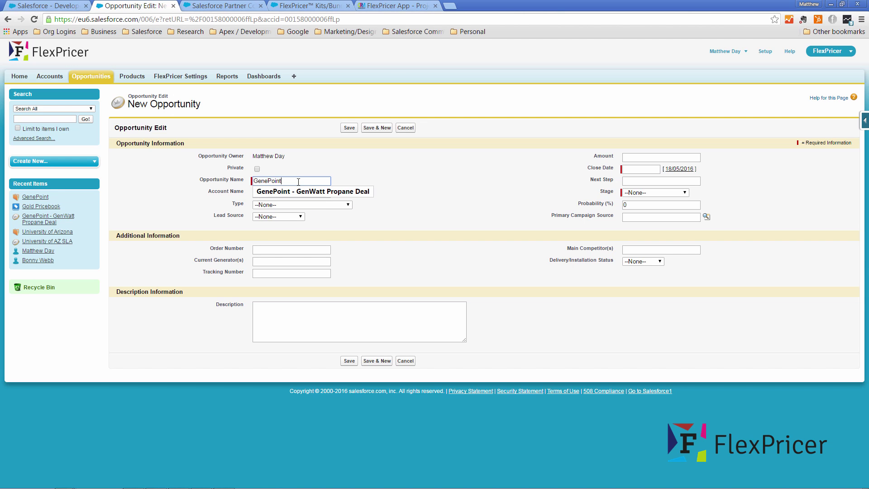
text( - Gold Pricboo)
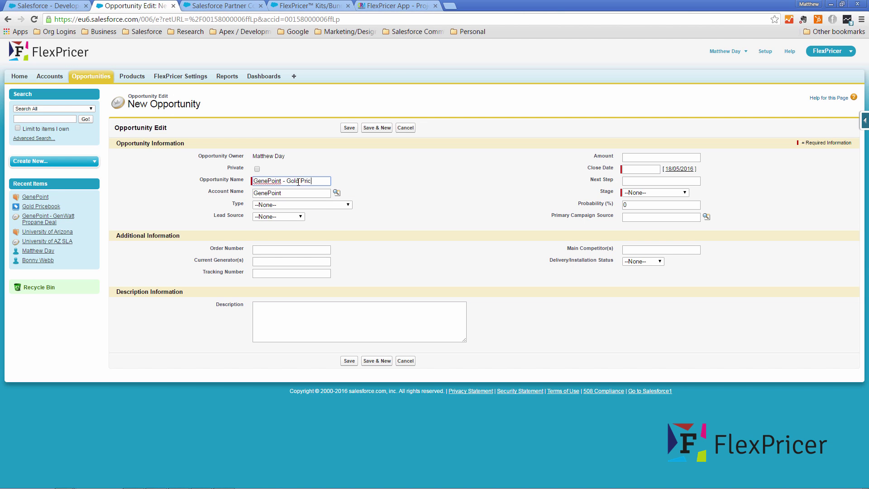
key(BackSpace)
key(BackSpace)
key(BackSpace)
text(ebook)
click(679, 169)
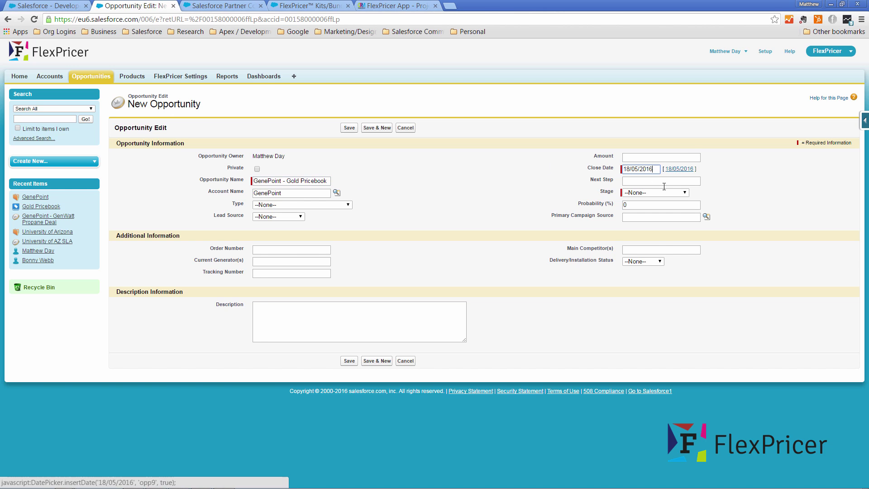
click(652, 192)
click(650, 209)
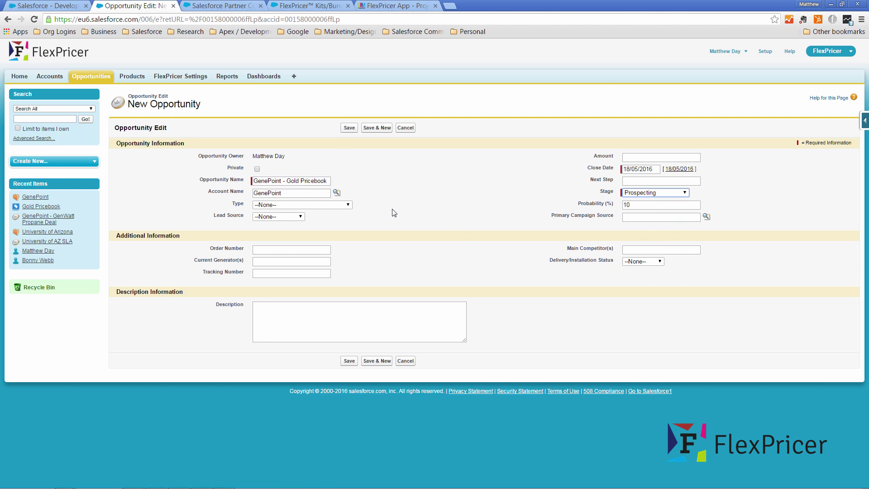
click(349, 128)
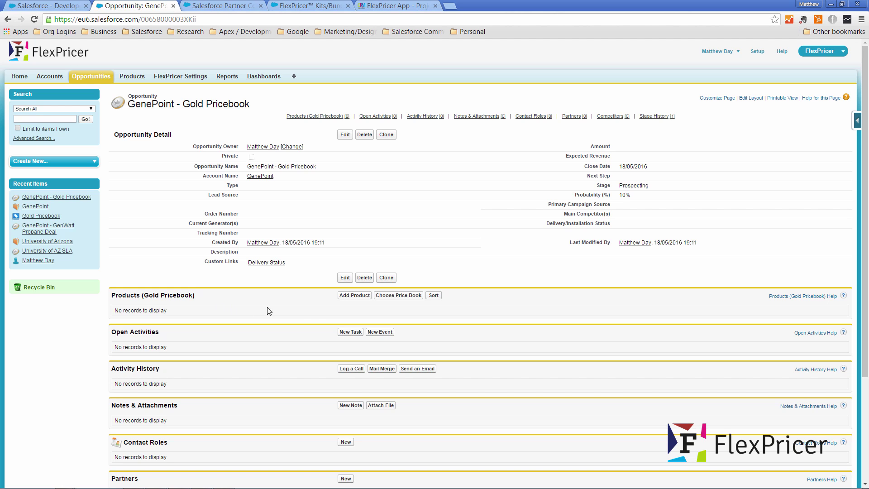
Step: Add GenWatt Propane 1500kW at £100,000.00, correcting quantity from 0 to 1, and save
click(344, 297)
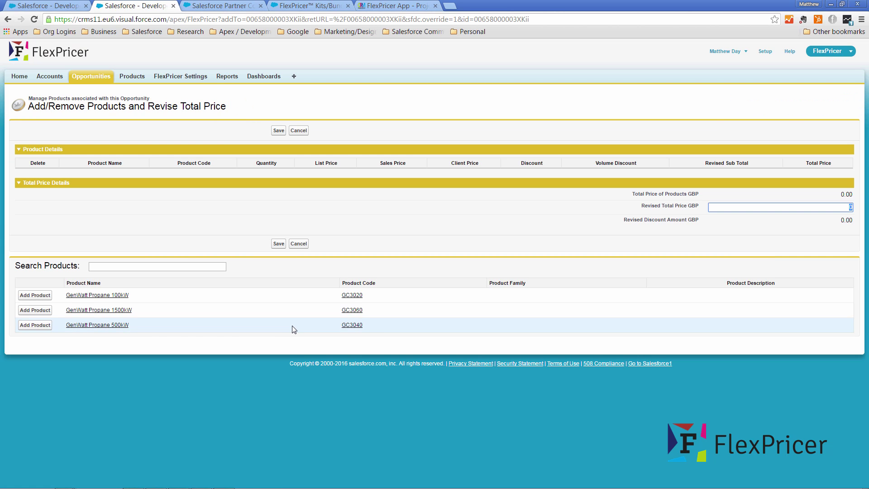
click(37, 312)
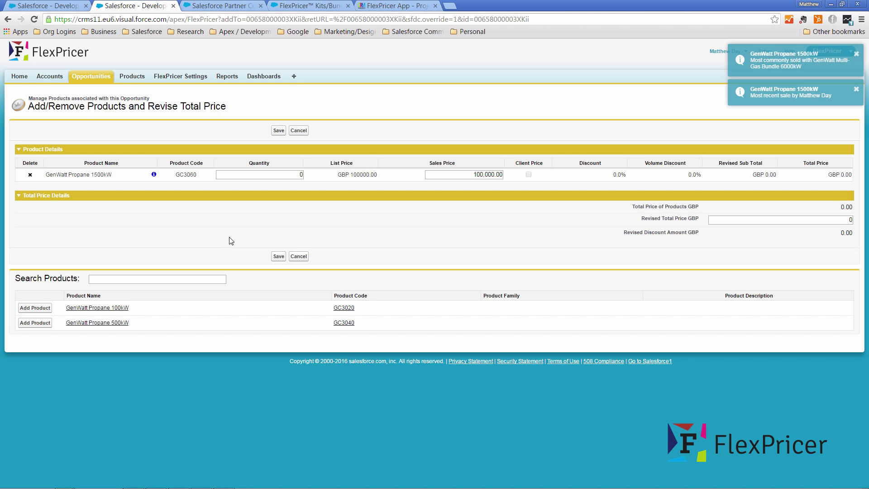
click(279, 256)
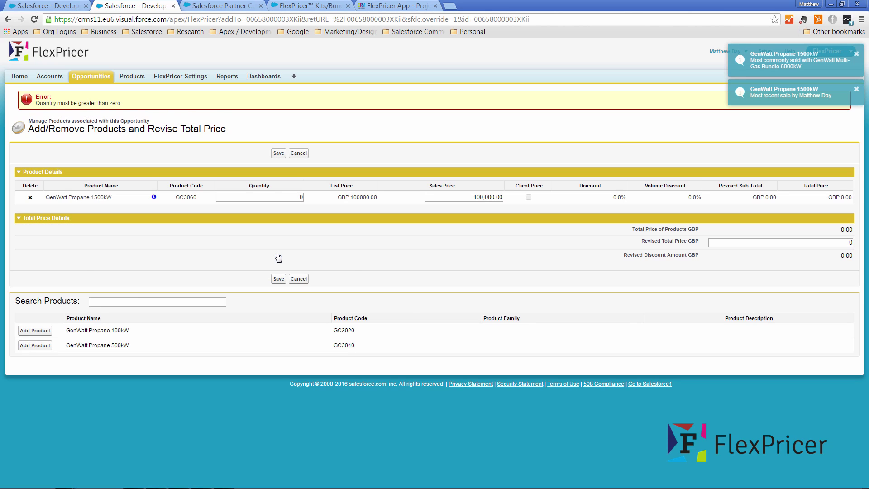
double_click(296, 197)
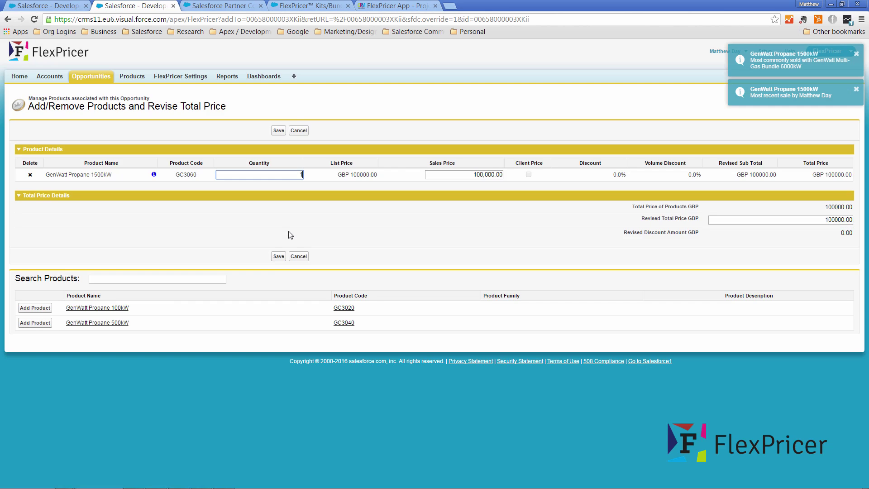
click(278, 257)
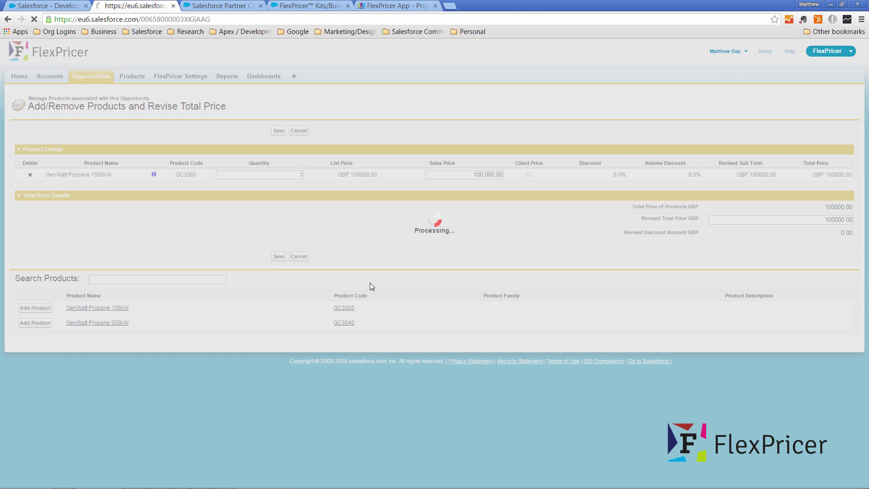